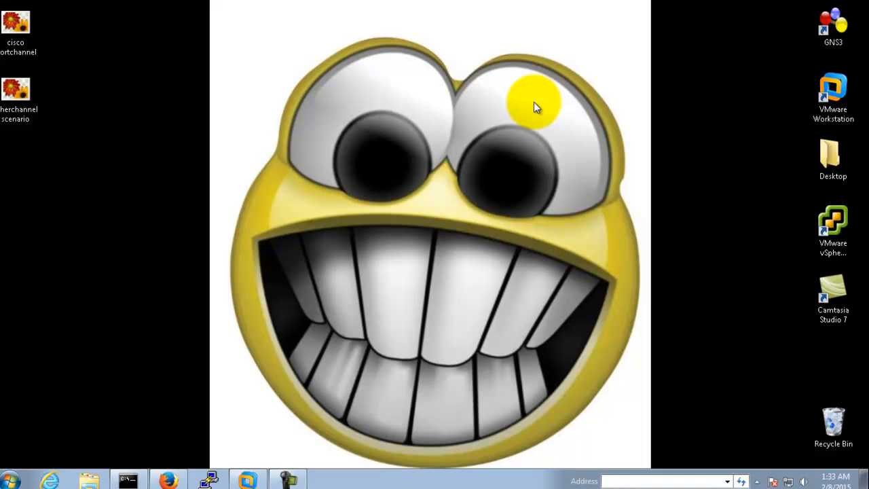
pyautogui.rightClick(127, 153)
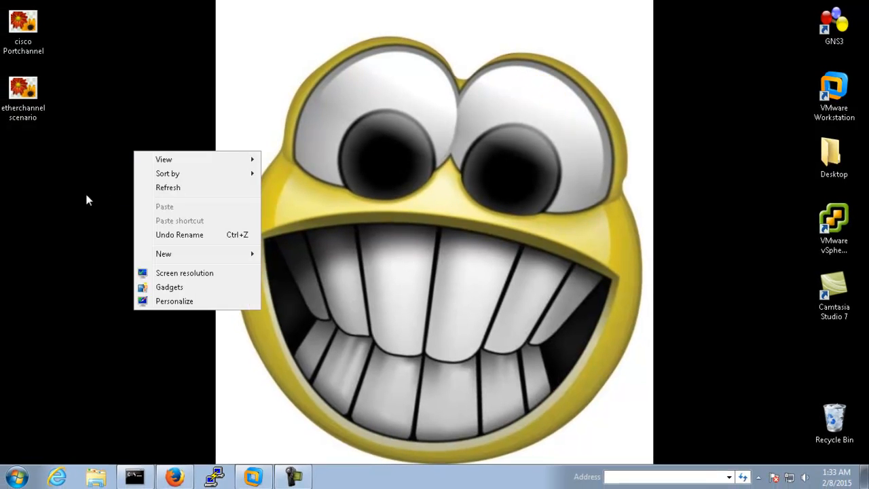
pyautogui.click(163, 189)
pyautogui.rightClick(129, 141)
pyautogui.click(171, 178)
pyautogui.rightClick(122, 158)
pyautogui.click(156, 193)
pyautogui.rightClick(134, 164)
pyautogui.click(170, 204)
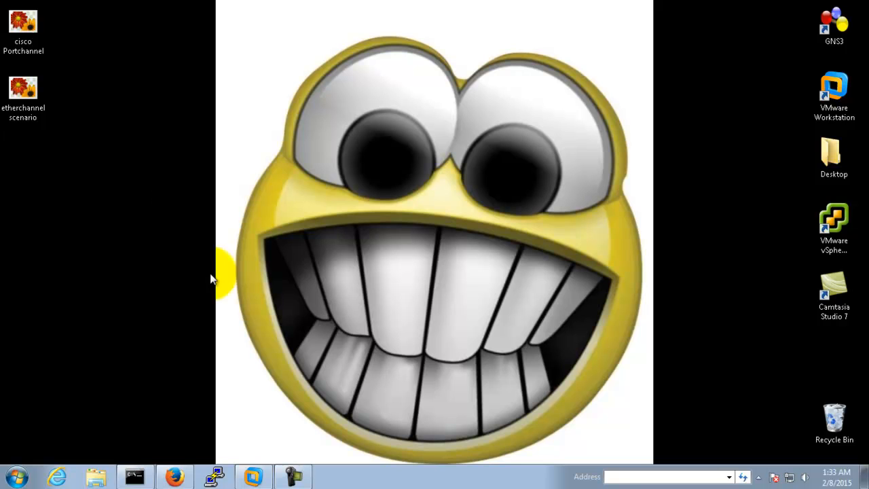
# Switch to VMware Workstation and open Server Manager in the AD-DC01 virtual machine.
pyautogui.click(253, 476)
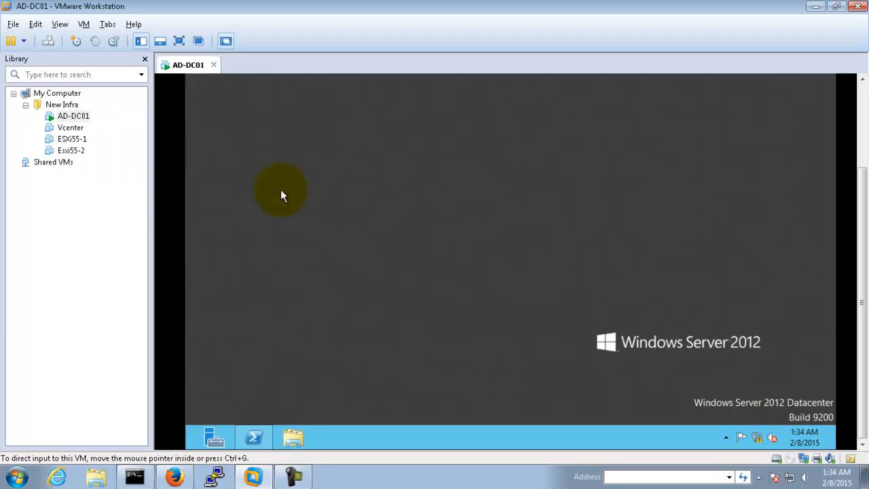
pyautogui.moveTo(862, 193); pyautogui.dragTo(865, 151)
pyautogui.click(214, 435)
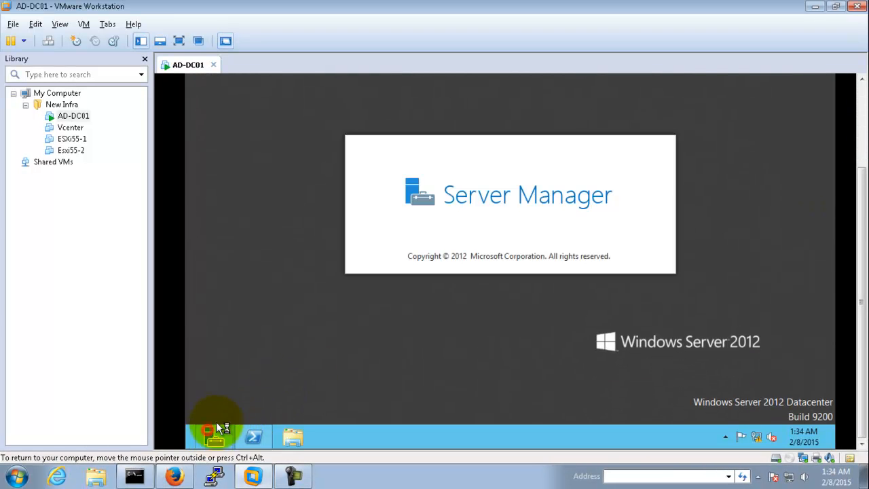
pyautogui.moveTo(862, 182); pyautogui.dragTo(863, 107)
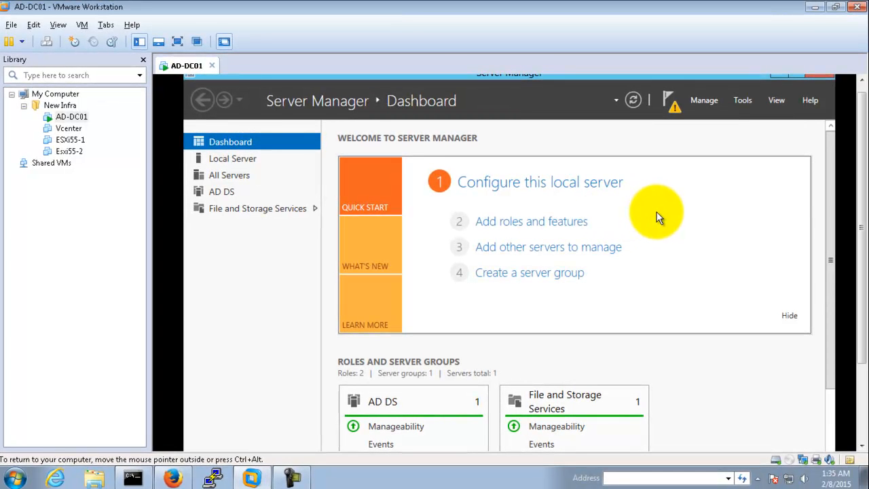
# Check the Active Directory Domain Services role for AD-DC1 in a role-based Add Roles and Features Wizard run, cancelling without installing anything.
pyautogui.click(557, 224)
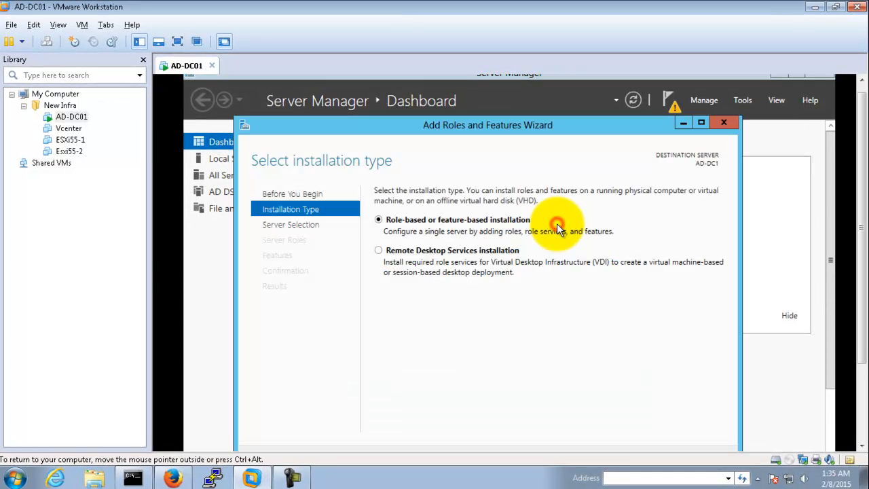
pyautogui.moveTo(590, 127); pyautogui.dragTo(596, 99)
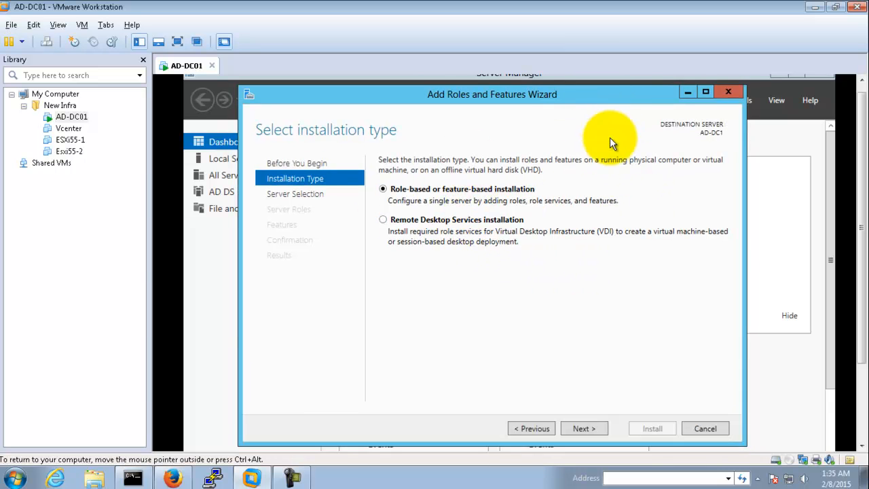
pyautogui.moveTo(607, 97); pyautogui.dragTo(637, 98)
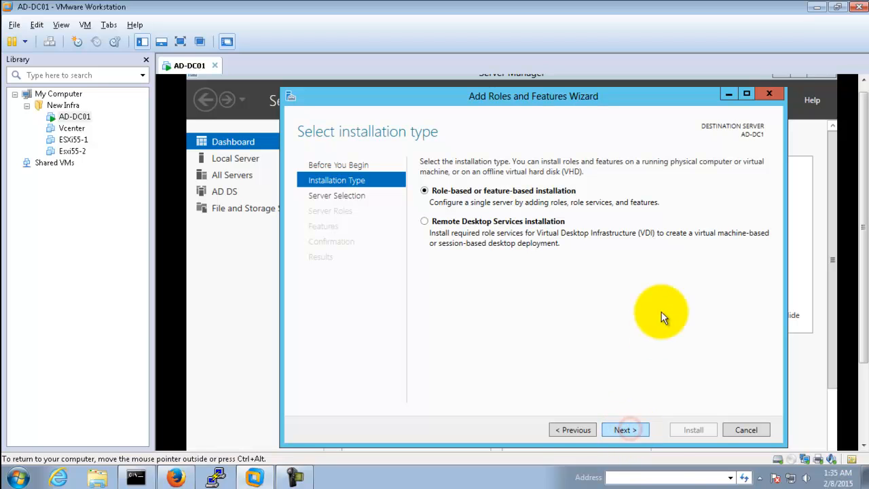
pyautogui.click(625, 430)
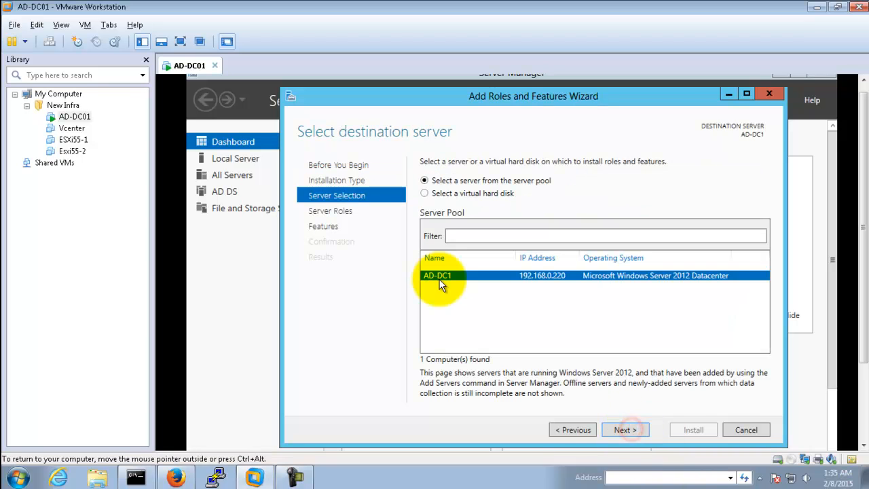
pyautogui.click(626, 430)
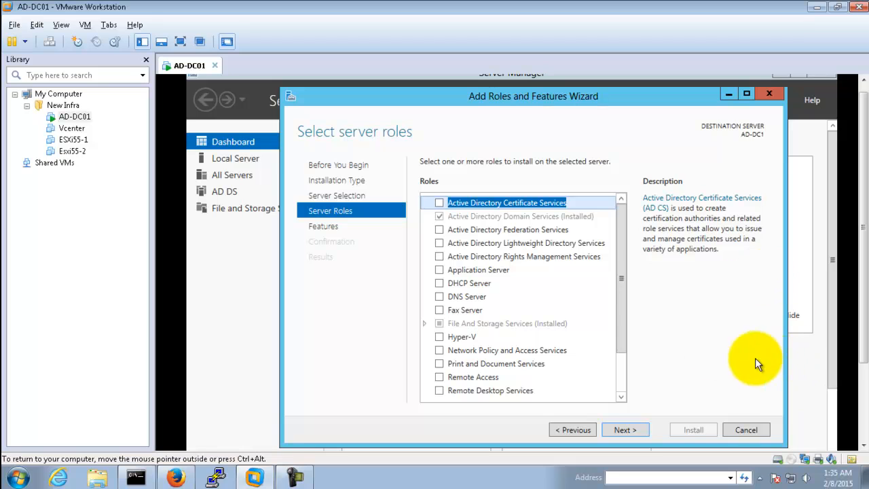
pyautogui.click(521, 215)
pyautogui.click(626, 430)
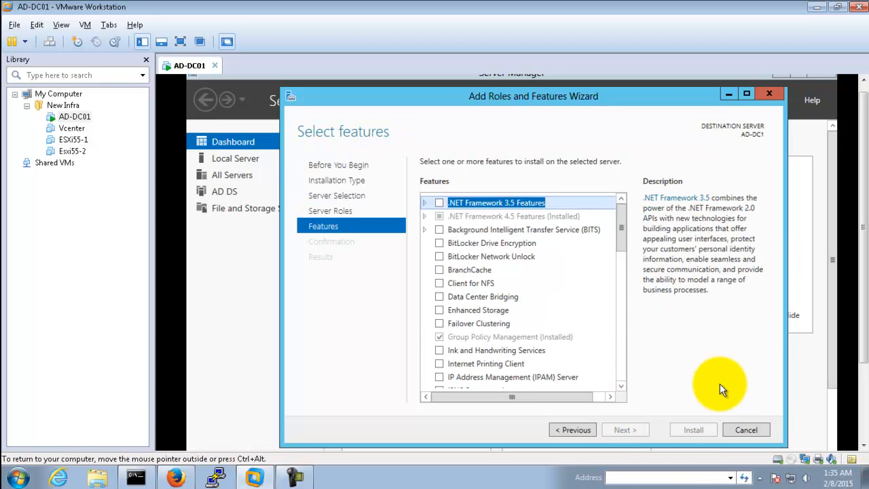
pyautogui.click(747, 430)
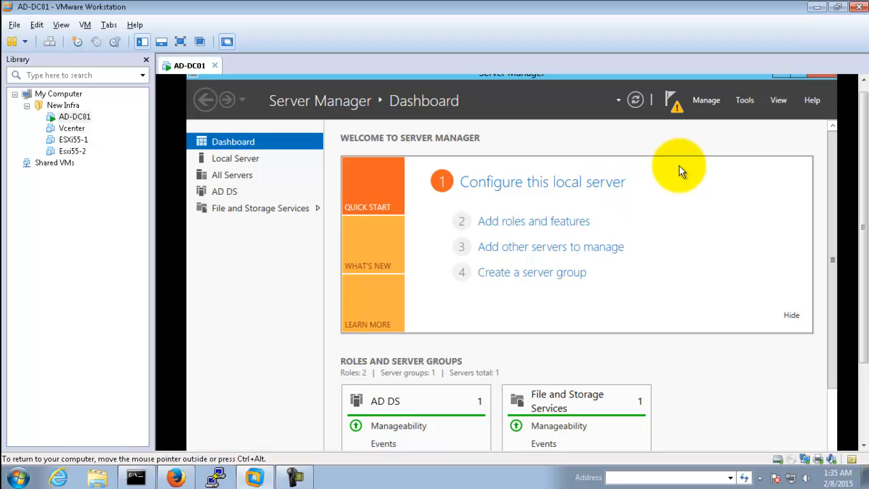
# Start promoting this server to a domain controller from the post-deployment notification.
pyautogui.click(673, 114)
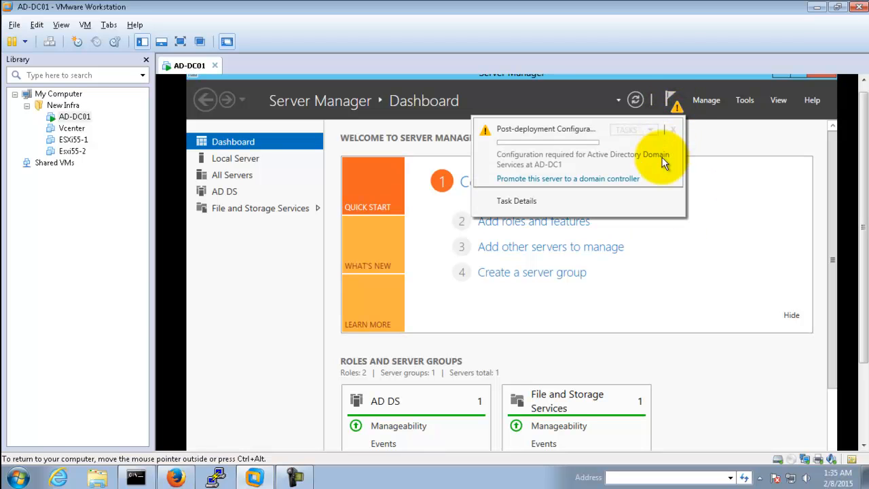
pyautogui.click(532, 180)
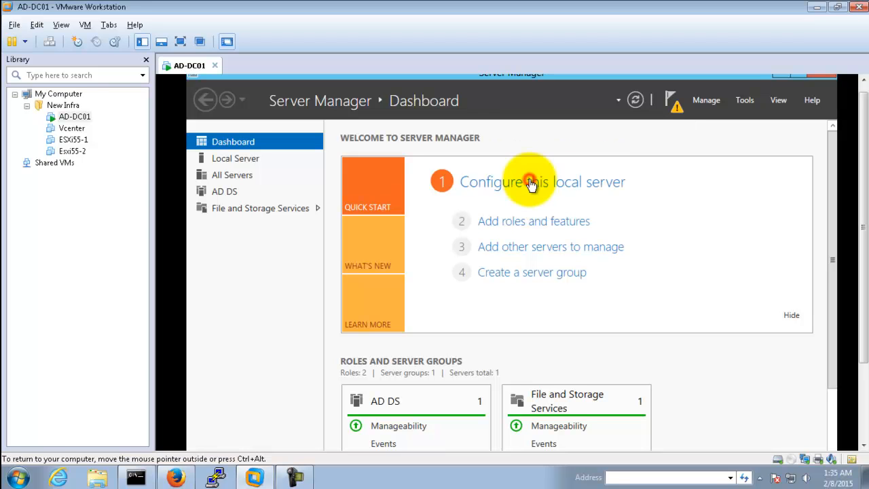
pyautogui.moveTo(570, 141); pyautogui.dragTo(574, 106)
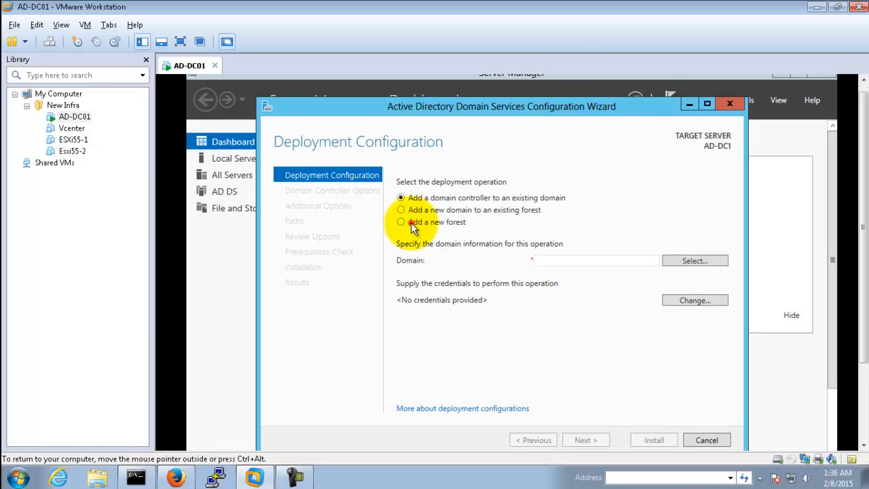
# Choose to add a new forest with the root domain name NewEra.com and continue to the domain controller options.
pyautogui.click(410, 222)
pyautogui.click(585, 259)
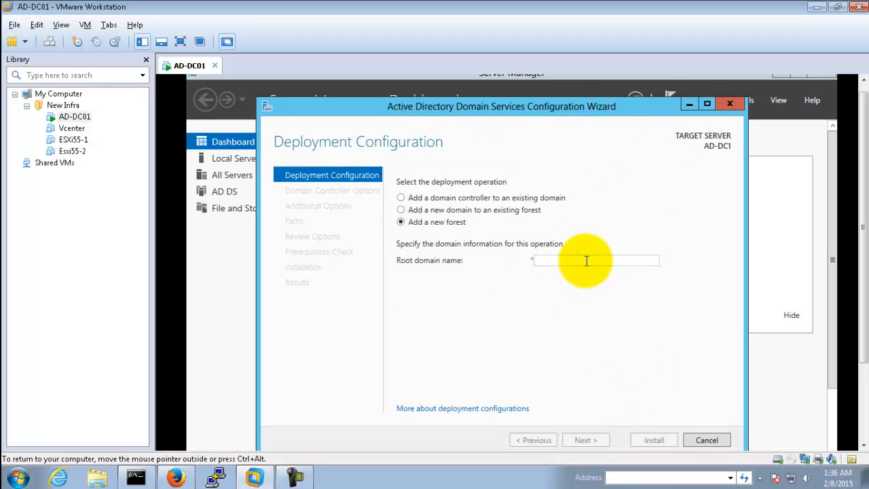
pyautogui.write('NewEra.com')
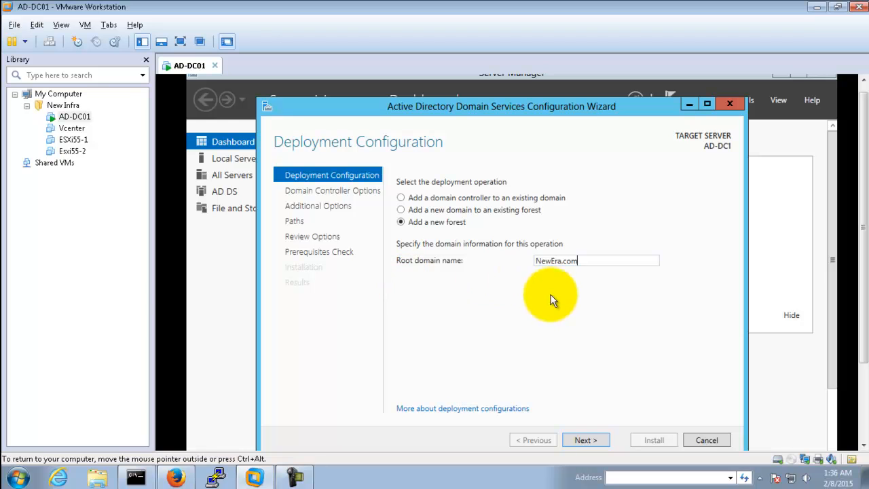
pyautogui.click(593, 440)
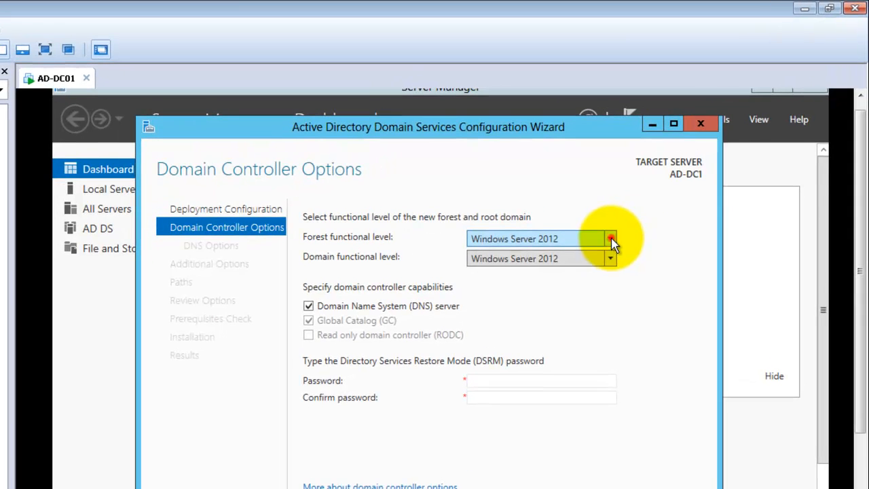
# Keep the forest and domain functional levels at Windows Server 2012, and enter and confirm the DSRM password.
pyautogui.click(629, 222)
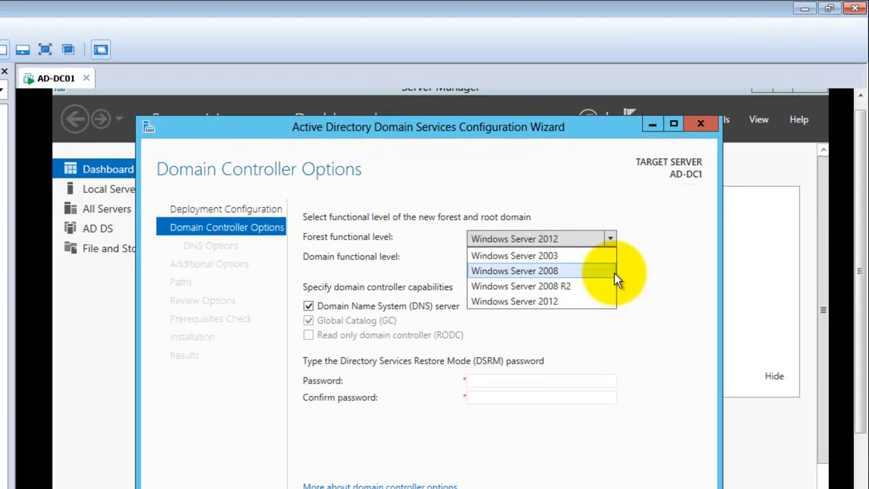
pyautogui.click(680, 239)
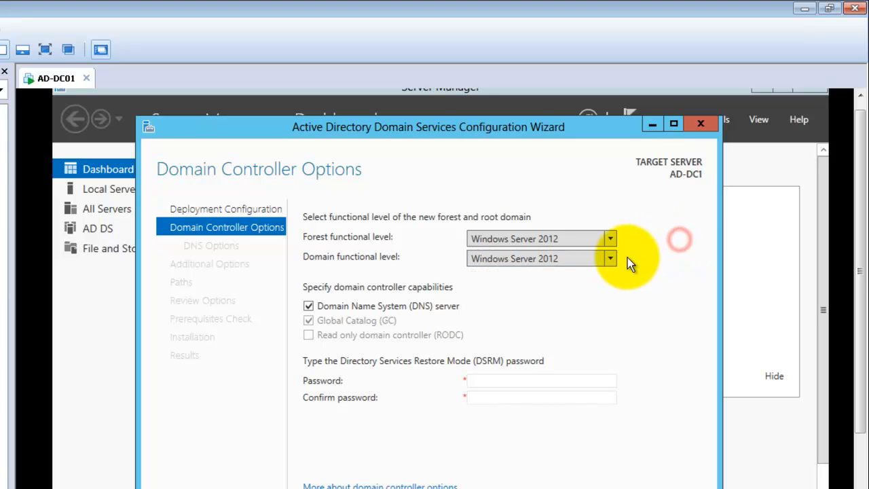
pyautogui.click(610, 258)
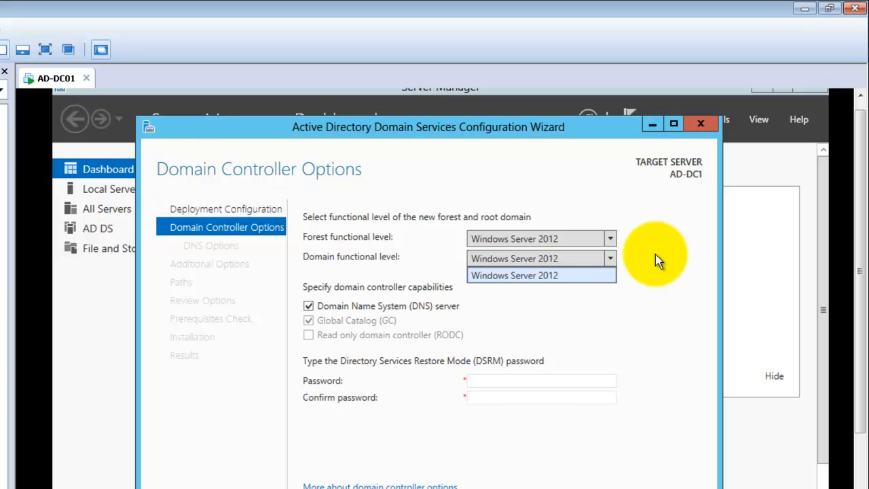
pyautogui.click(655, 254)
pyautogui.click(488, 381)
pyautogui.write('Passwor')
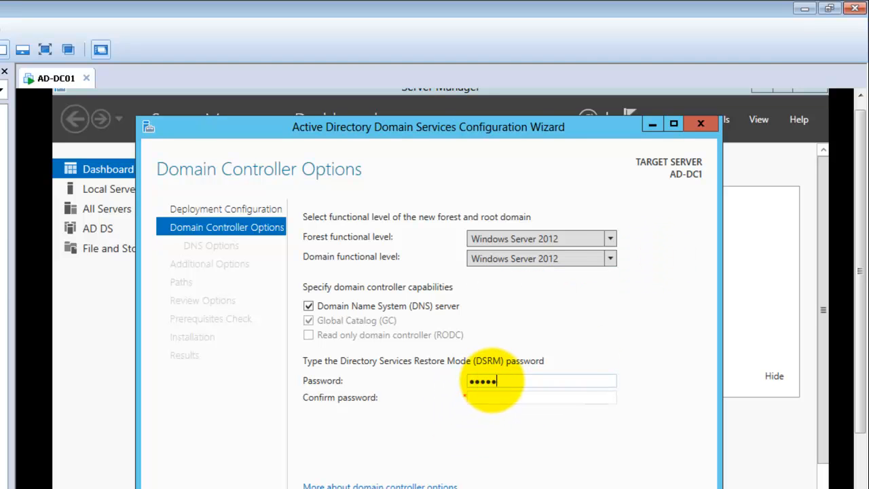
pyautogui.click(497, 400)
pyautogui.write('Passw')
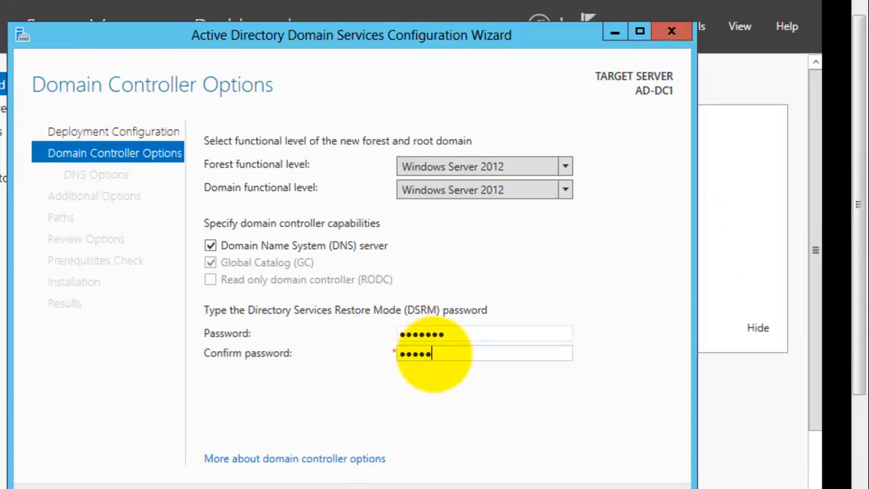
pyautogui.write('or')
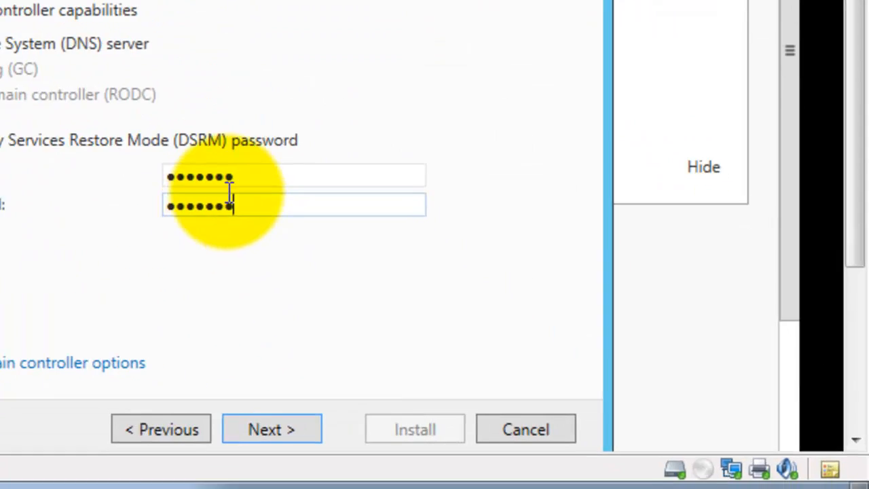
pyautogui.click(481, 488)
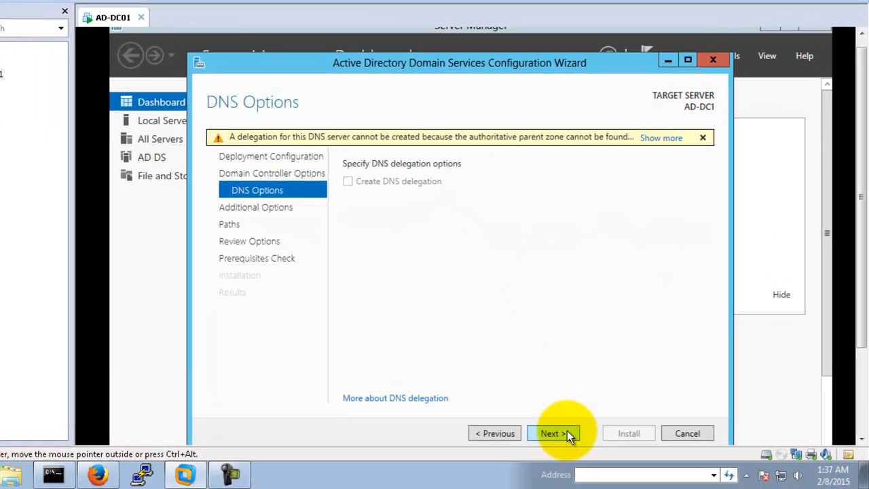
# Accept the DNS options, NetBIOS name NEWERA and default AD DS folder paths, and proceed through the review to the prerequisites check.
pyautogui.click(577, 436)
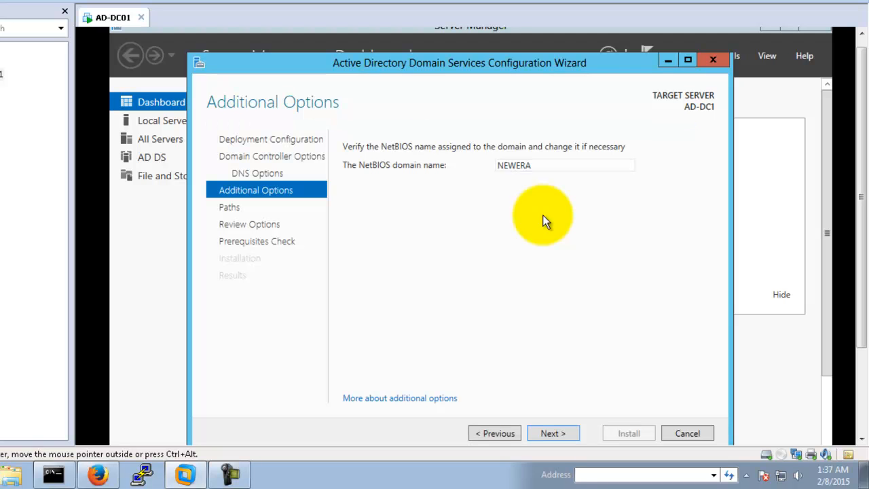
pyautogui.click(558, 432)
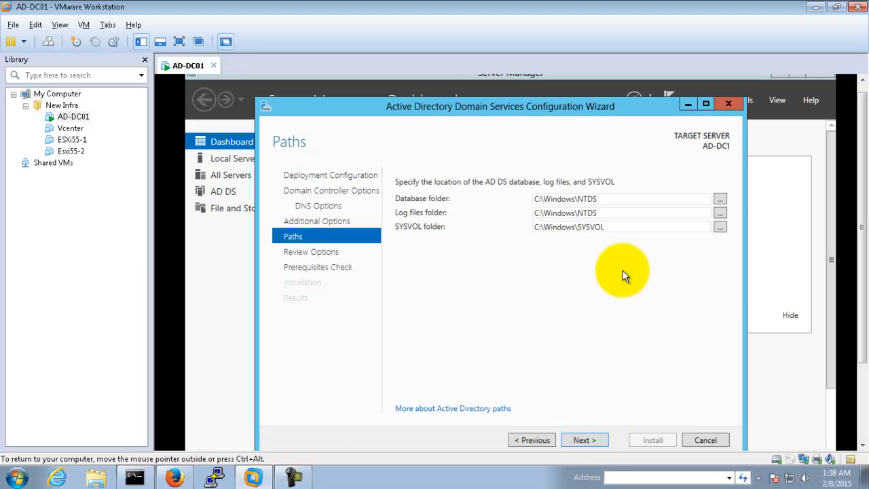
pyautogui.click(584, 440)
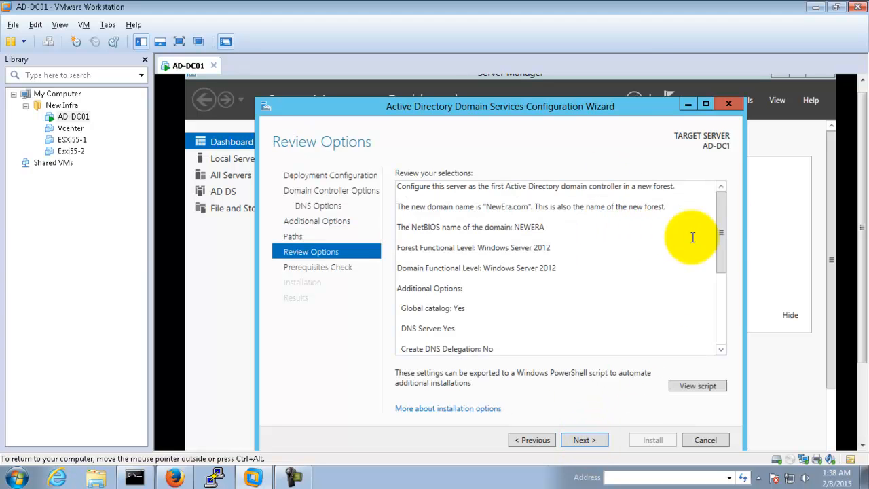
pyautogui.moveTo(721, 207); pyautogui.dragTo(727, 165)
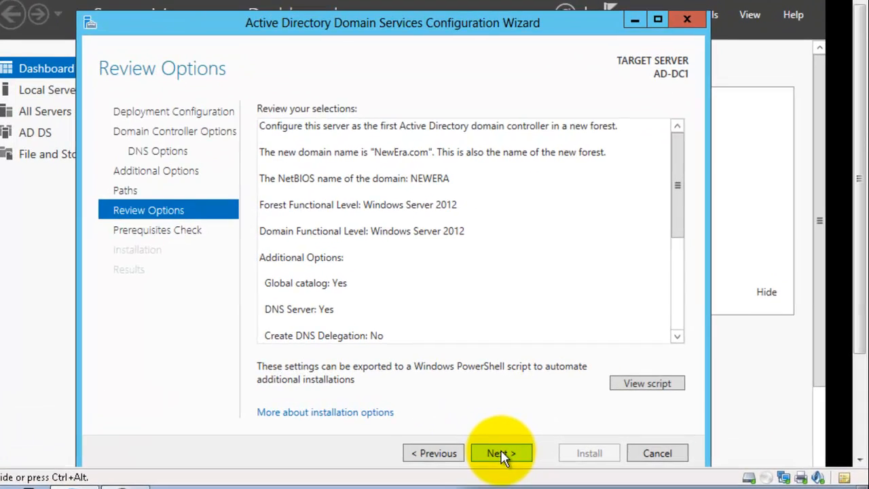
pyautogui.click(584, 440)
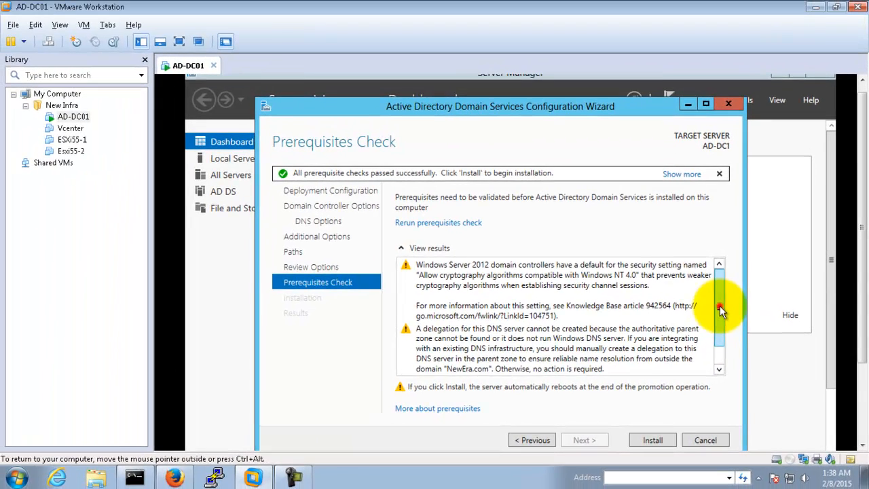
# Read through the prerequisites check results and start the domain controller installation.
pyautogui.moveTo(675, 282); pyautogui.dragTo(720, 271)
pyautogui.moveTo(719, 306); pyautogui.dragTo(720, 325)
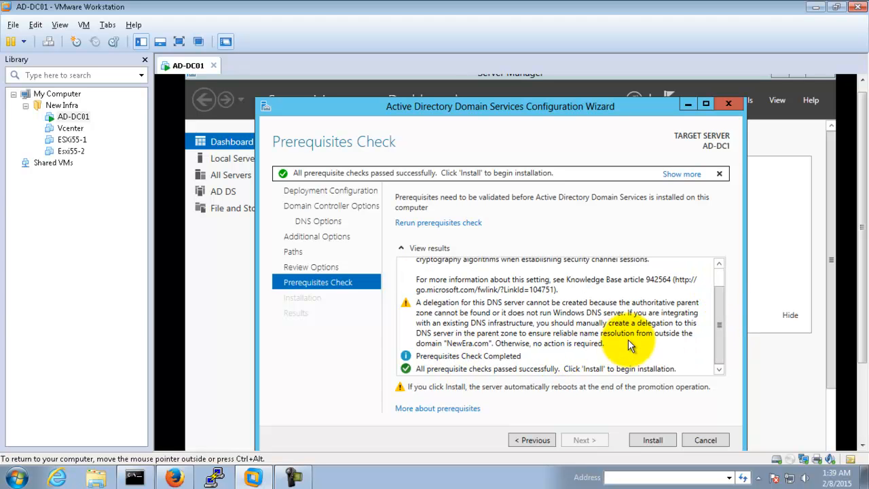
pyautogui.moveTo(720, 314); pyautogui.dragTo(722, 344)
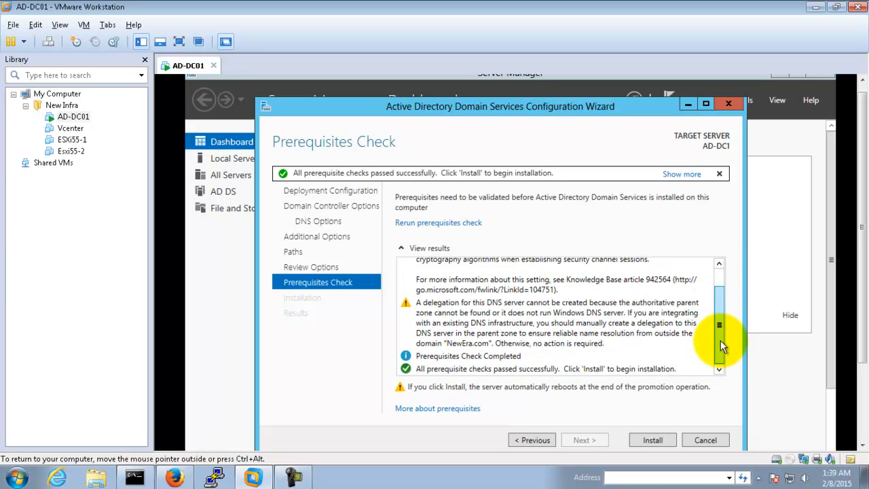
pyautogui.click(644, 437)
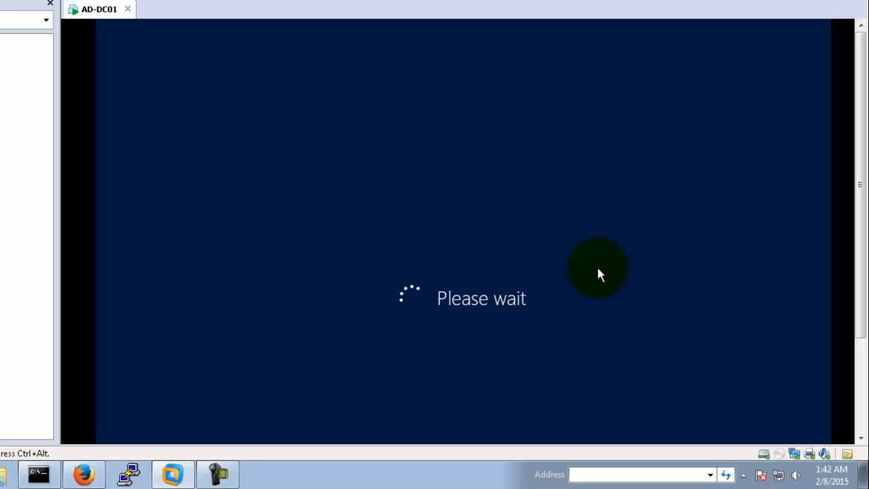
pyautogui.moveTo(860, 183)
pyautogui.mouseDown()
pyautogui.moveTo(861, 277)
pyautogui.moveTo(861, 169)
pyautogui.mouseUp()
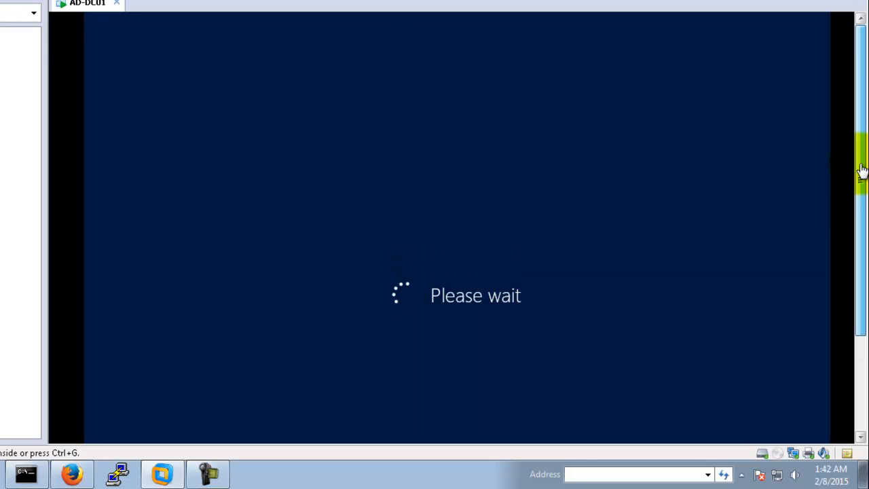
pyautogui.click(444, 311)
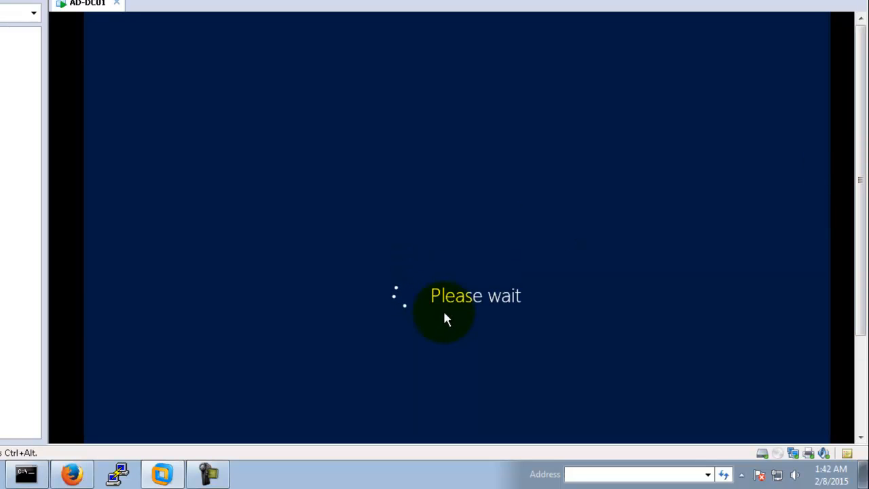
# Release the guest input and check the network adapter configuration in the AD-DC01 virtual machine settings.
pyautogui.hotkey('ctrl', 'alt')
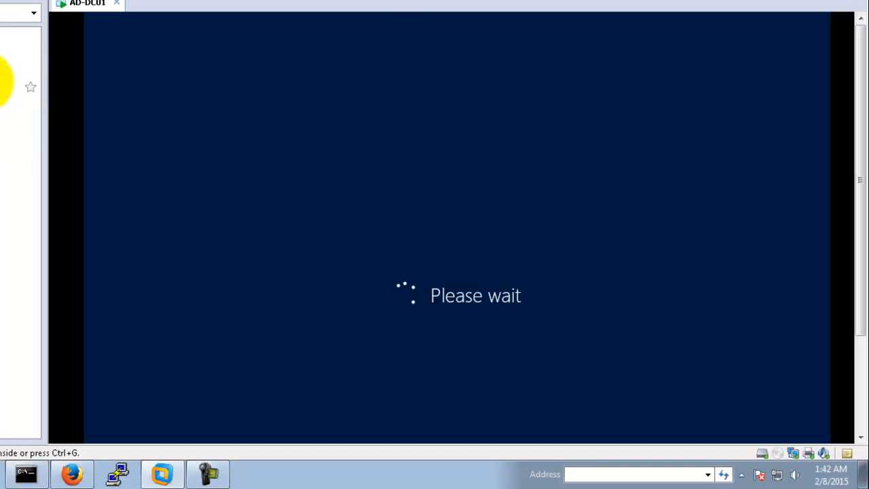
pyautogui.rightClick(2, 82)
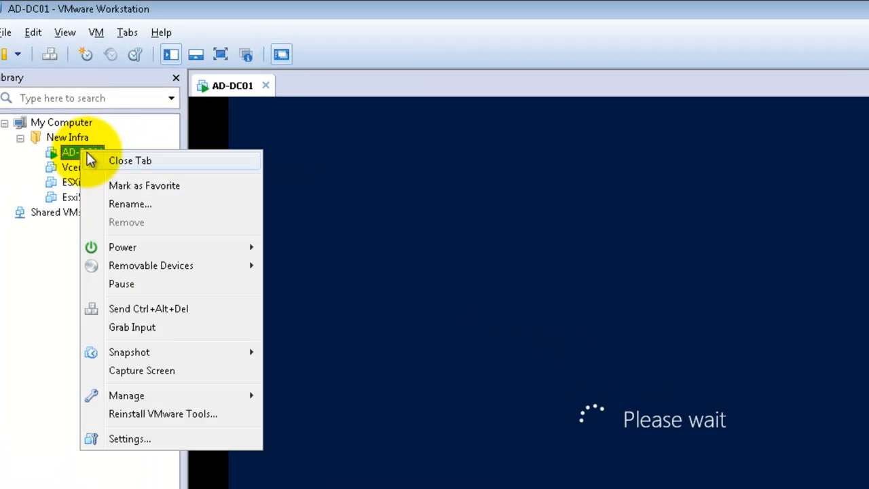
pyautogui.click(130, 440)
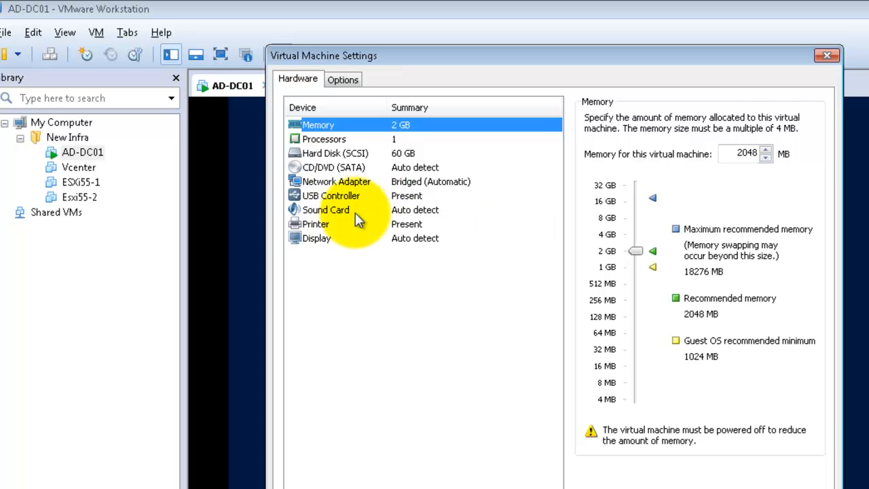
pyautogui.click(356, 186)
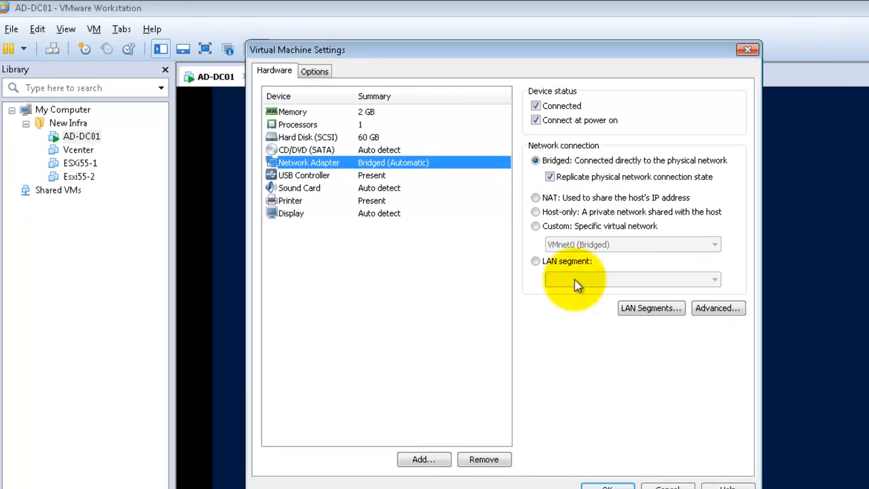
# Review the host's Physical 192.168.0.0 connection details for IPv4 address, gateway and DNS server, and close the AD-DC01 settings without changes.
pyautogui.click(868, 488)
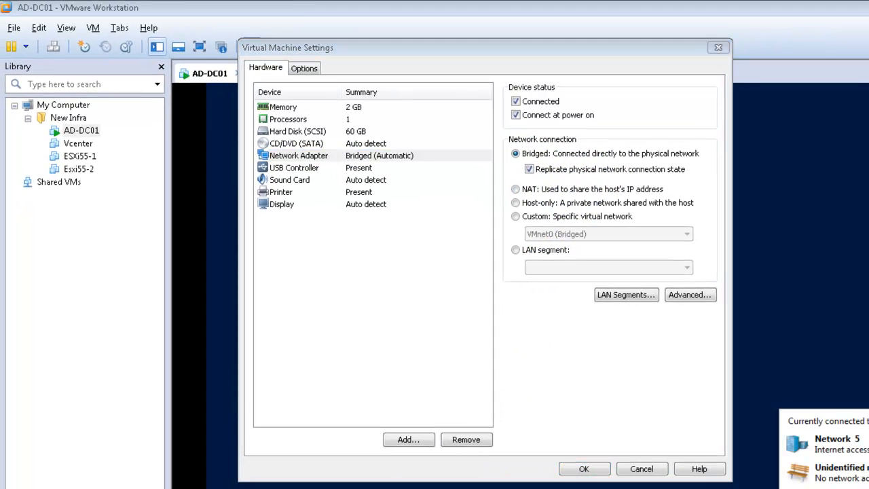
pyautogui.click(856, 488)
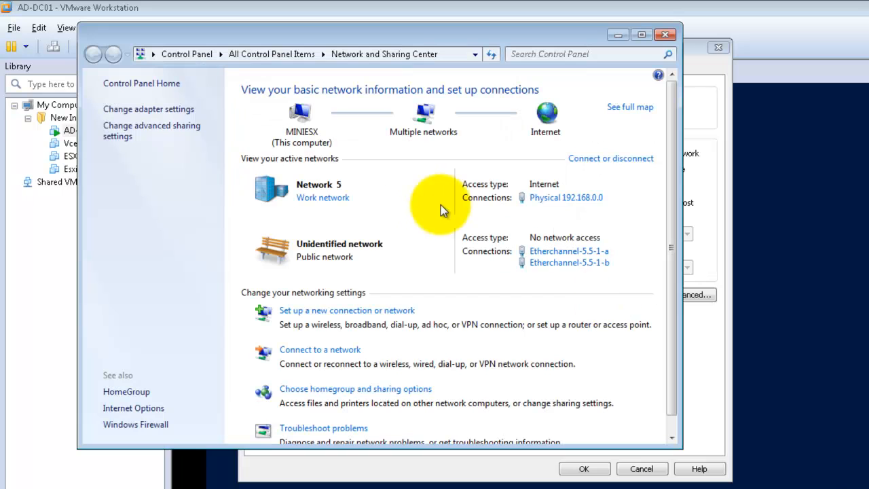
pyautogui.click(588, 201)
pyautogui.click(409, 258)
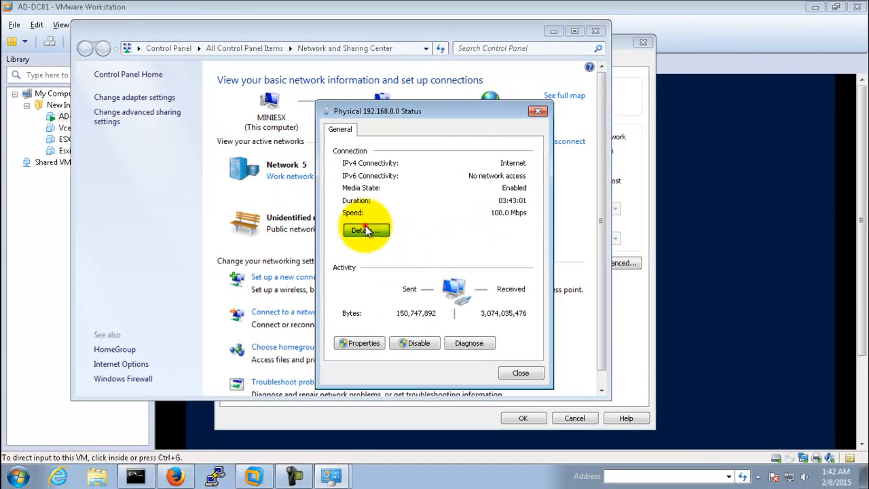
pyautogui.click(462, 220)
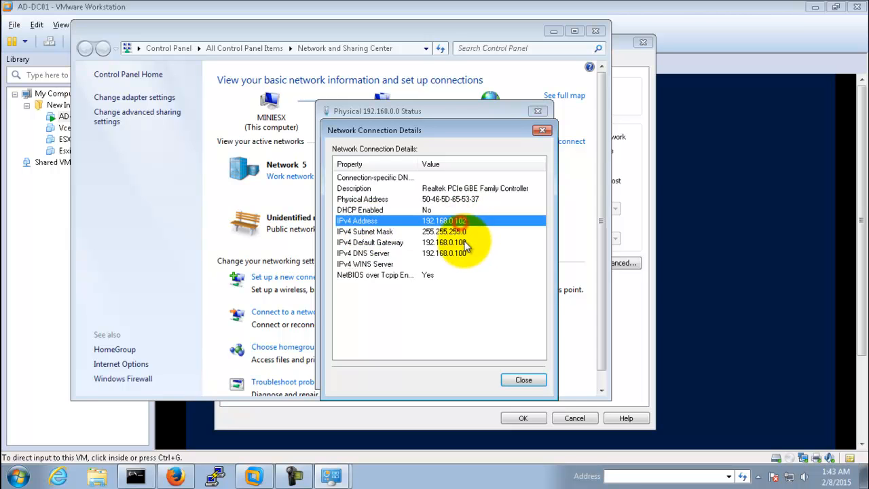
pyautogui.click(459, 243)
pyautogui.click(458, 255)
pyautogui.click(516, 380)
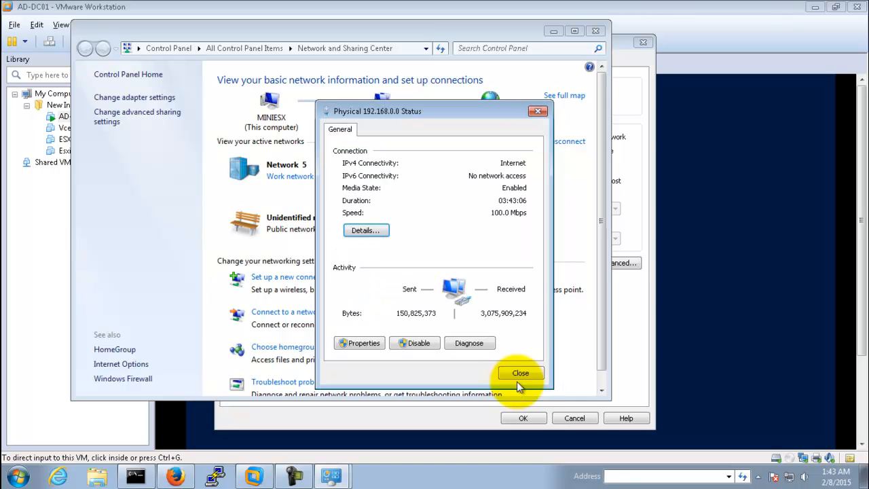
pyautogui.click(529, 370)
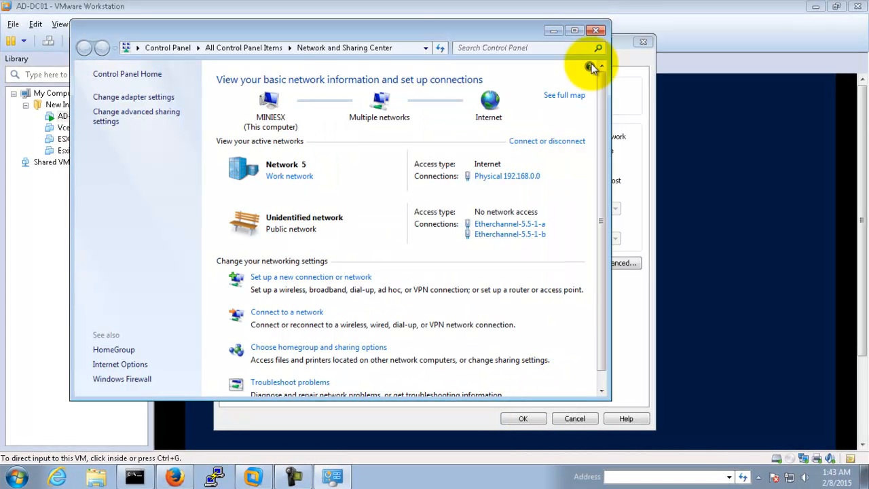
pyautogui.click(601, 30)
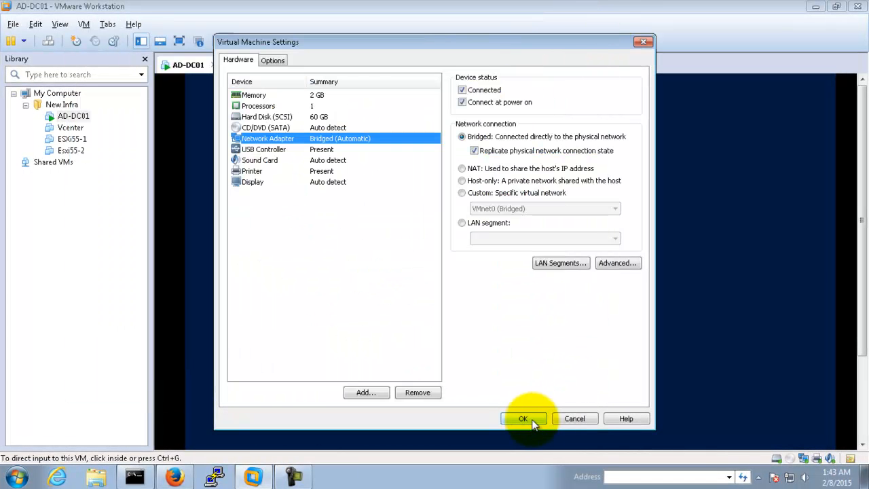
pyautogui.click(570, 419)
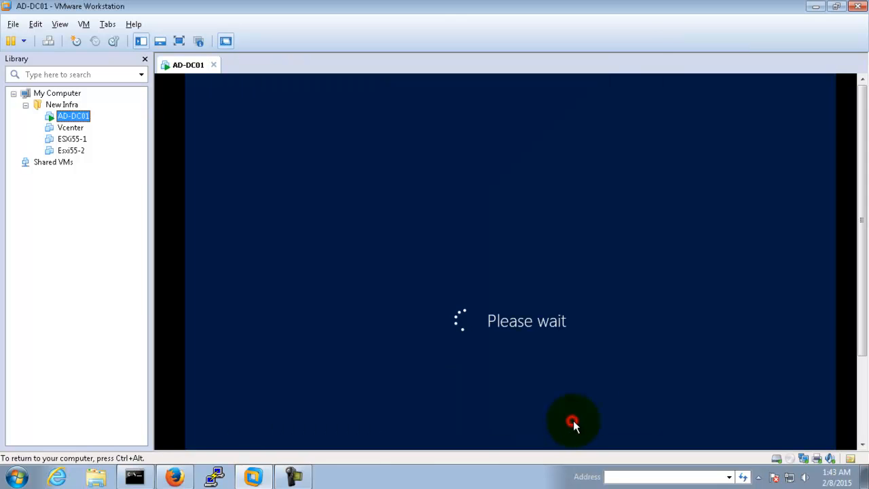
# Check the network adapter configuration in the Vcenter virtual machine settings and leave it without changes.
pyautogui.click(71, 130)
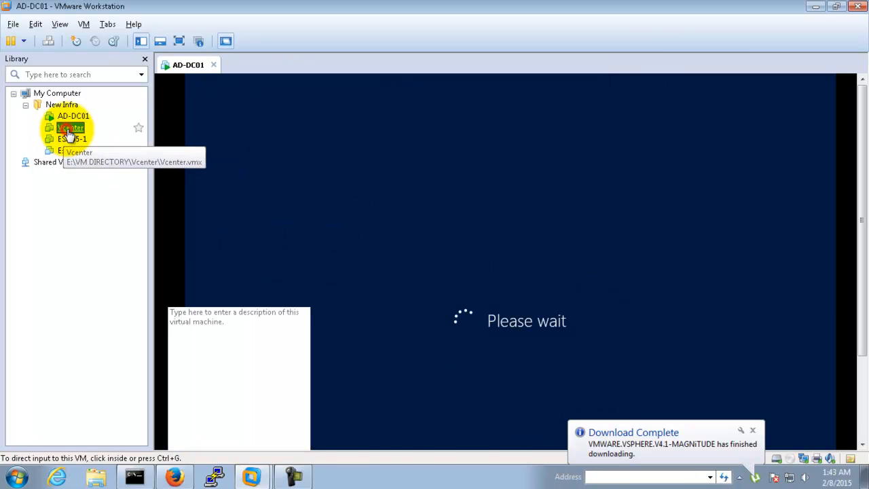
pyautogui.rightClick(71, 134)
pyautogui.click(141, 351)
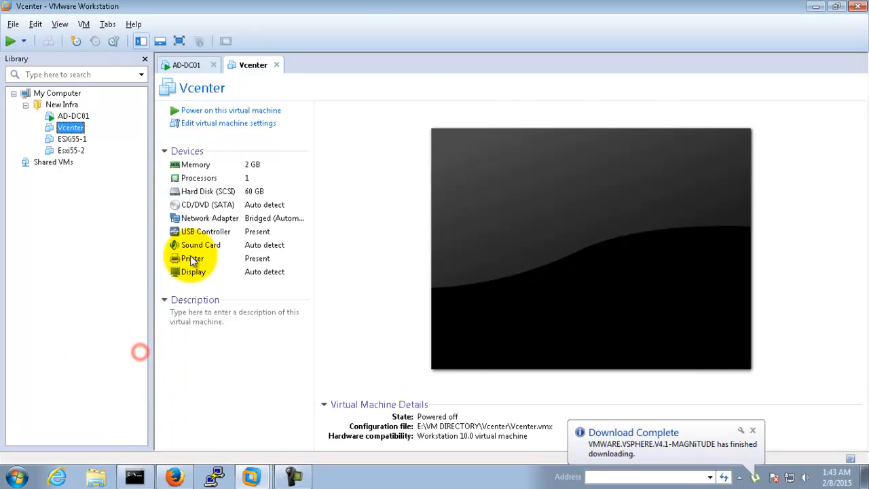
pyautogui.click(269, 139)
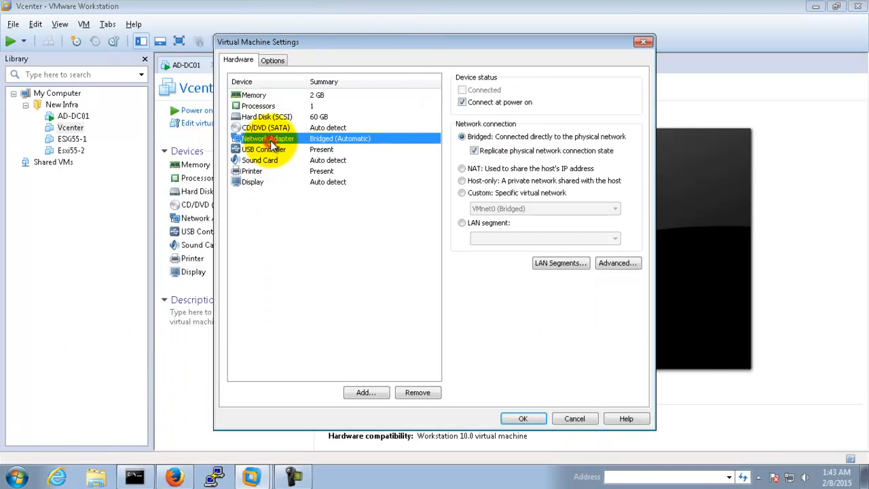
pyautogui.click(575, 418)
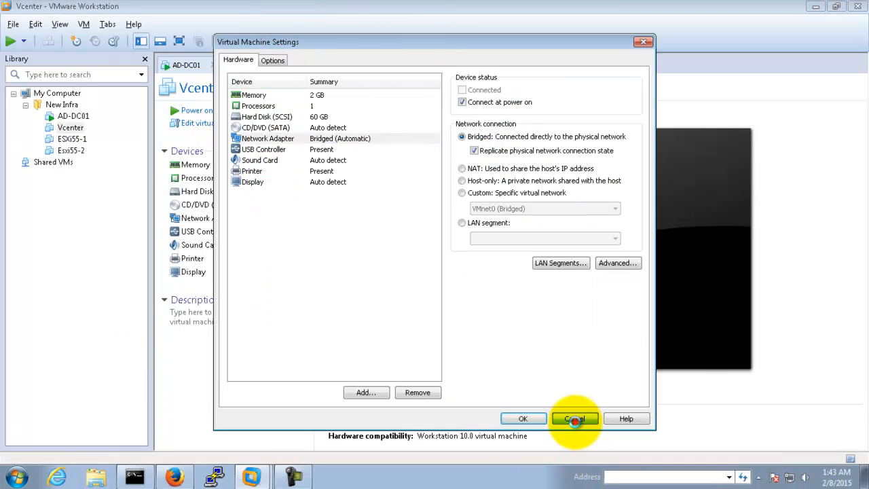
# Return to the AD-DC01 virtual machine and sign in as NEWERA\Administrator with the account password.
pyautogui.click(73, 116)
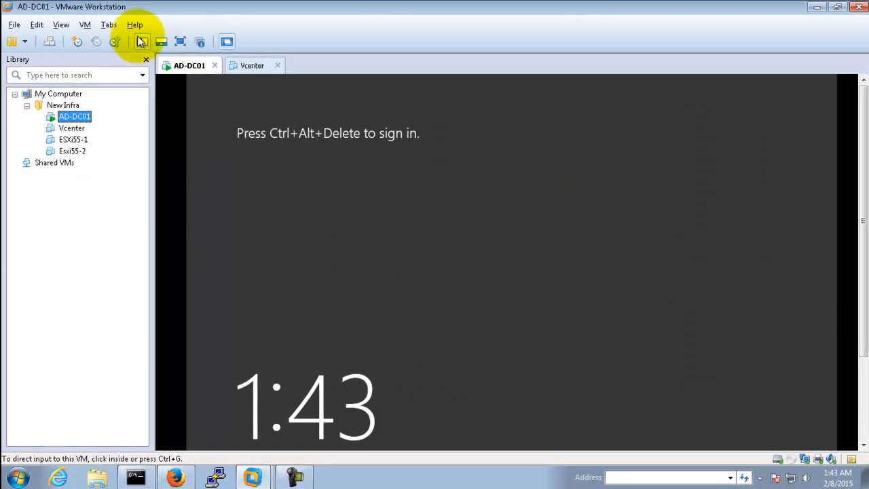
pyautogui.click(51, 41)
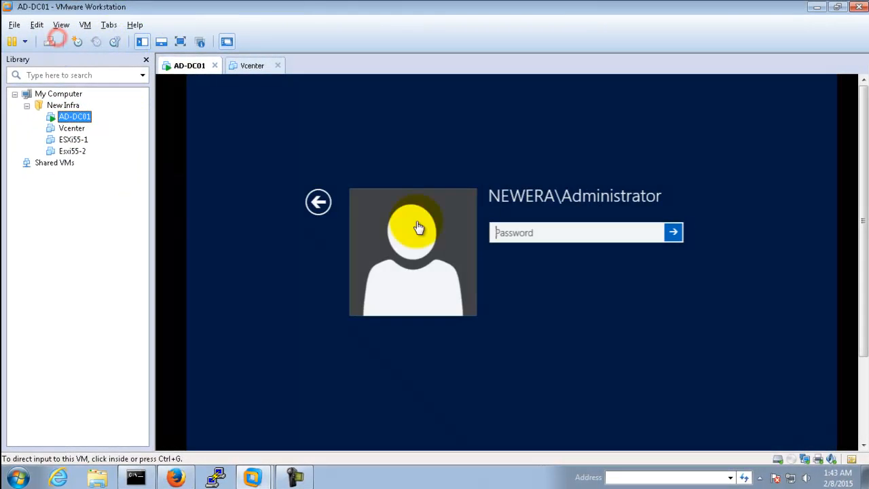
pyautogui.click(541, 233)
pyautogui.write('••')
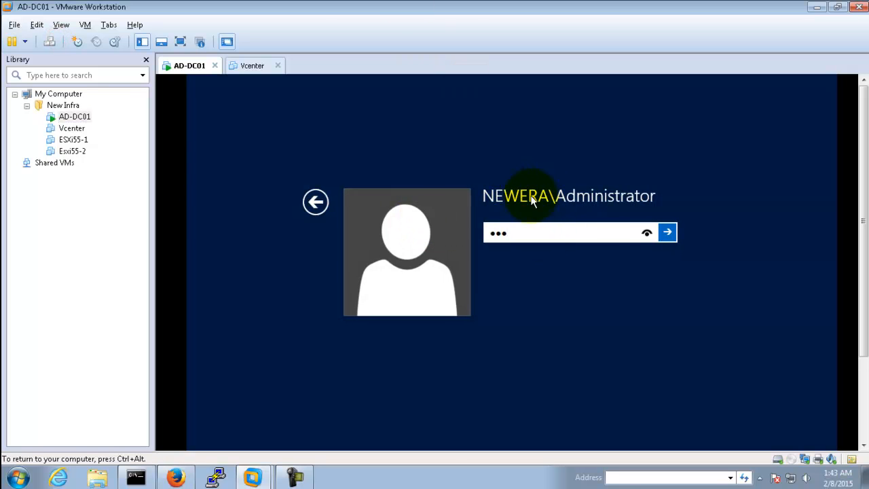
pyautogui.write('•••••')
pyautogui.press('Return')
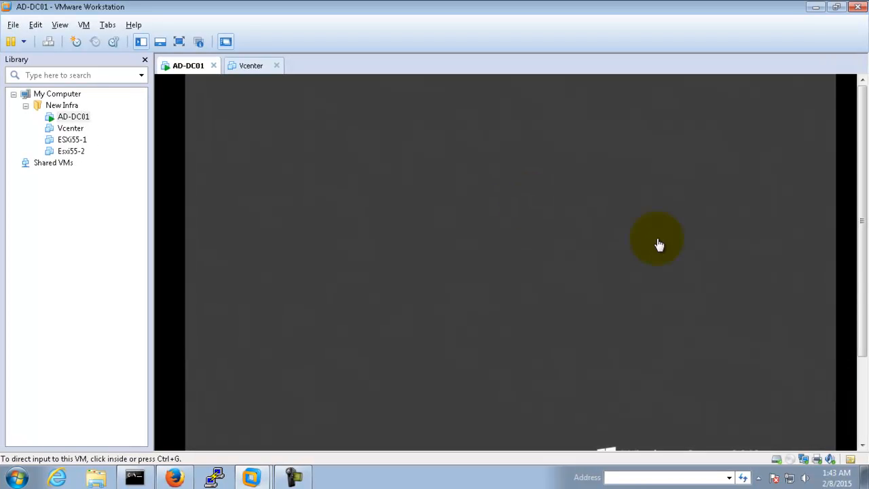
# Inspect the Ethernet0 connection details on AD-DC01, checking its IPv4 address, default gateway and DNS server.
pyautogui.moveTo(862, 252); pyautogui.dragTo(860, 367)
pyautogui.click(761, 443)
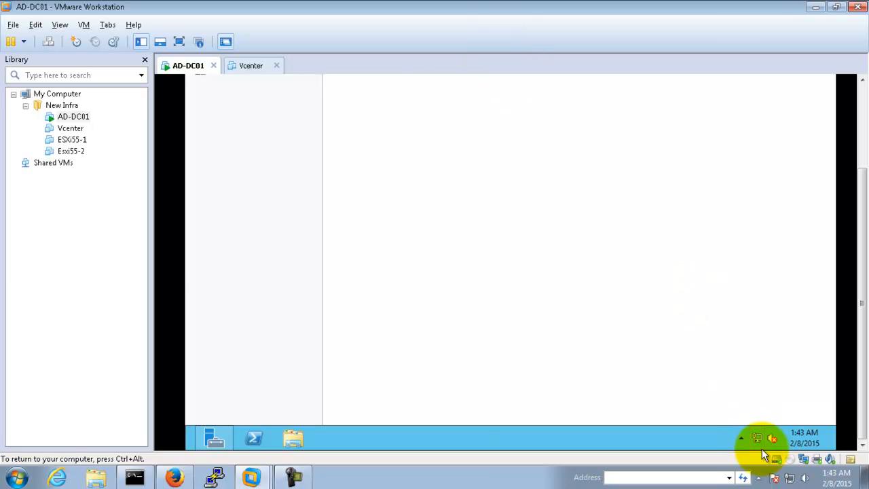
pyautogui.rightClick(757, 438)
pyautogui.click(741, 424)
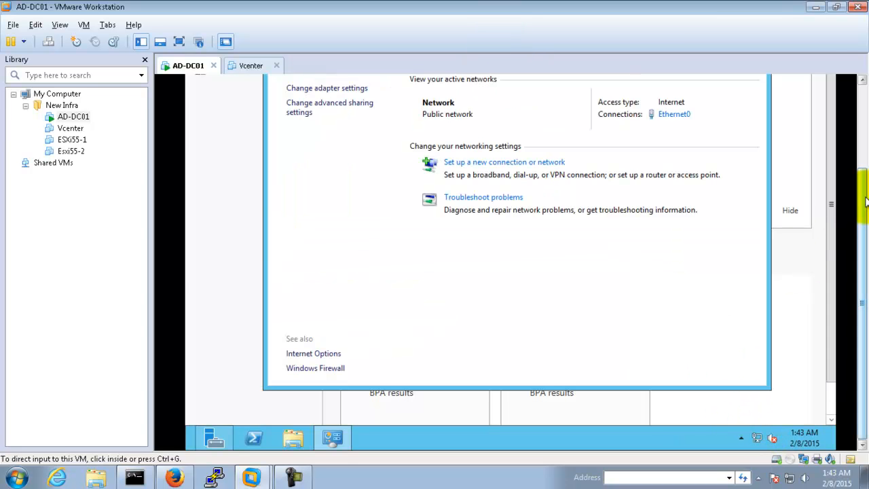
pyautogui.click(680, 228)
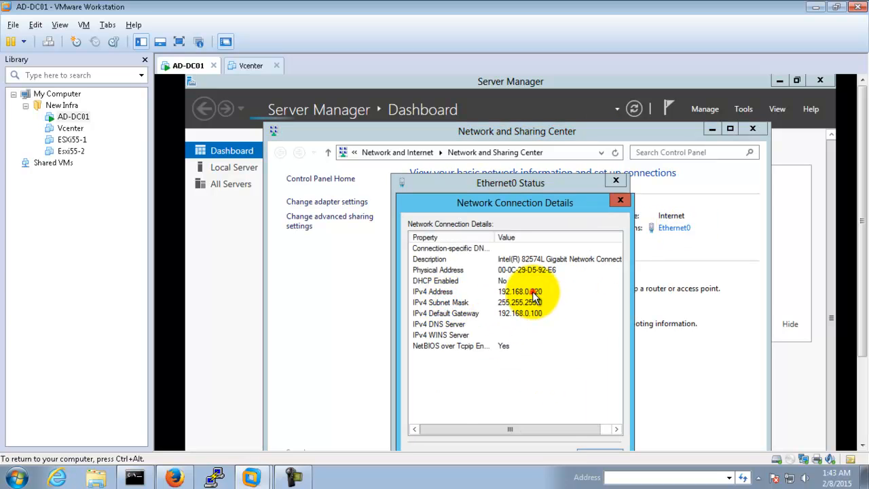
pyautogui.click(543, 292)
pyautogui.click(537, 314)
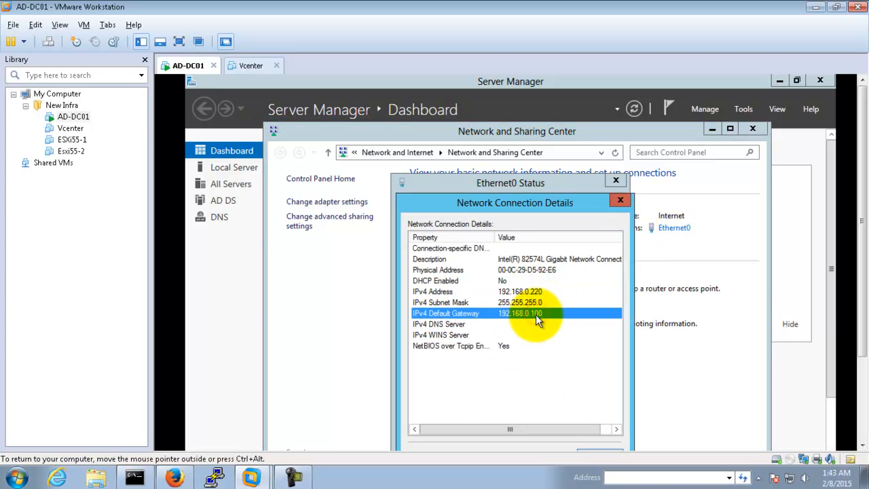
pyautogui.click(621, 200)
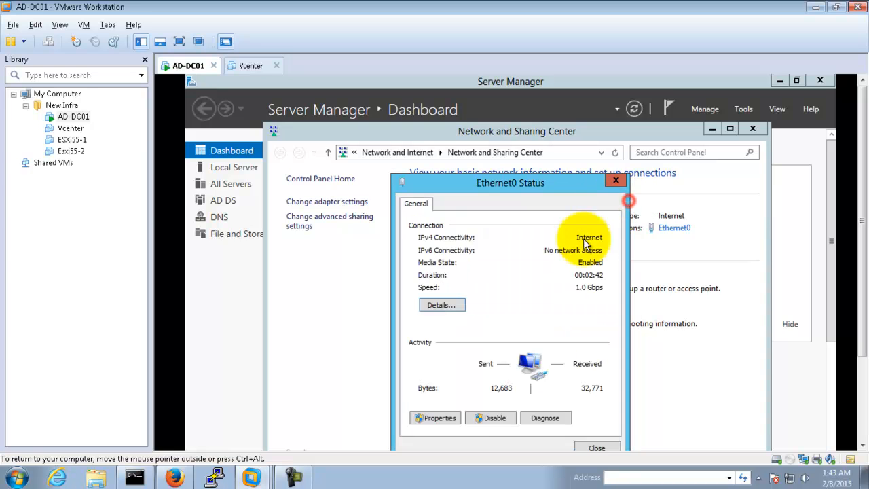
# Set the preferred DNS server in Ethernet0's IPv4 properties to the server's own address, 192.168.0.220, and close the network windows.
pyautogui.click(437, 419)
pyautogui.doubleClick(553, 373)
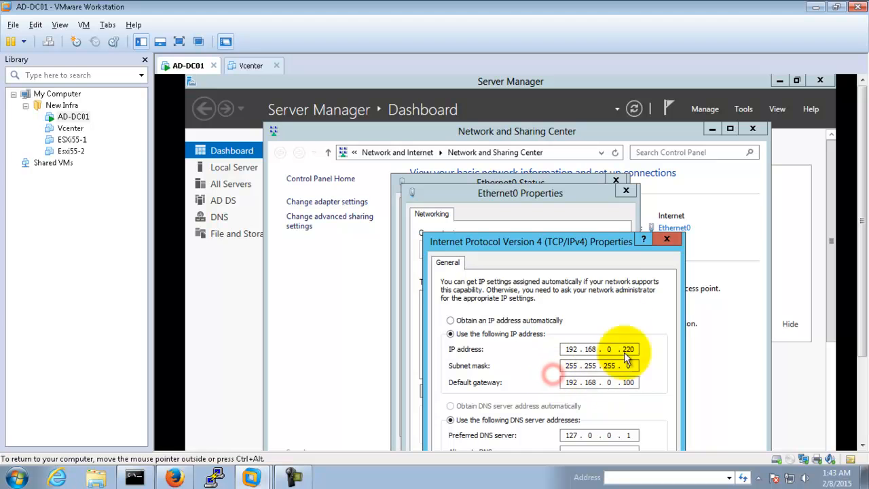
pyautogui.moveTo(593, 244); pyautogui.dragTo(557, 148)
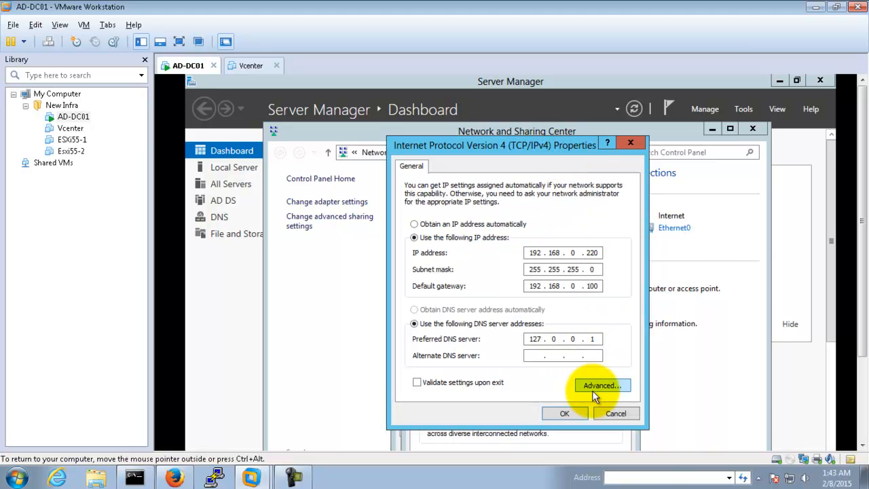
pyautogui.doubleClick(593, 338)
pyautogui.press('BackSpace')
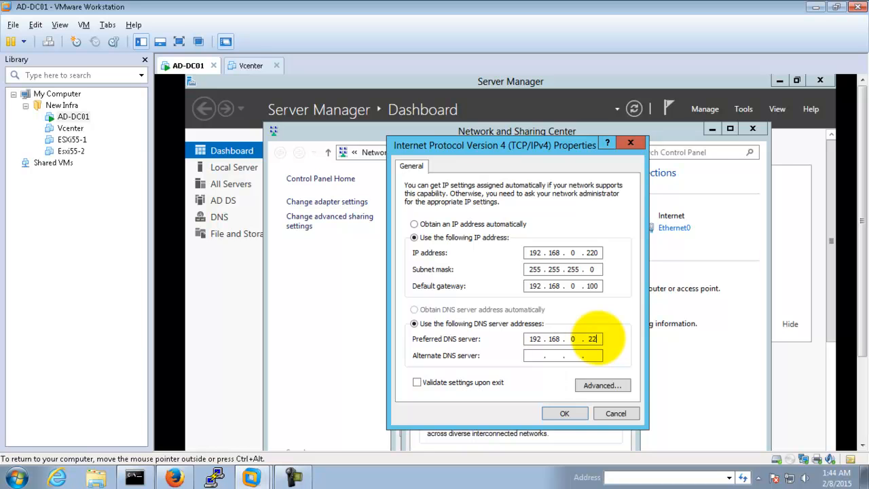
pyautogui.click(565, 413)
pyautogui.moveTo(576, 199); pyautogui.dragTo(544, 133)
pyautogui.click(524, 403)
pyautogui.click(597, 447)
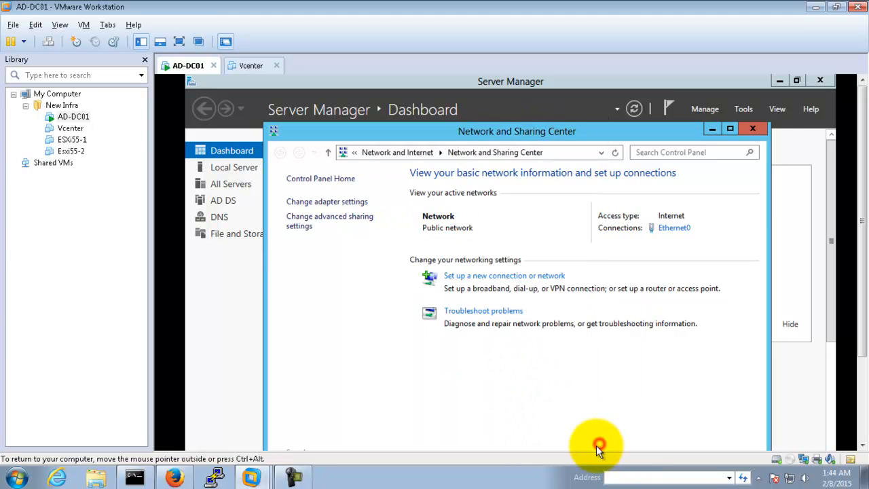
pyautogui.click(752, 129)
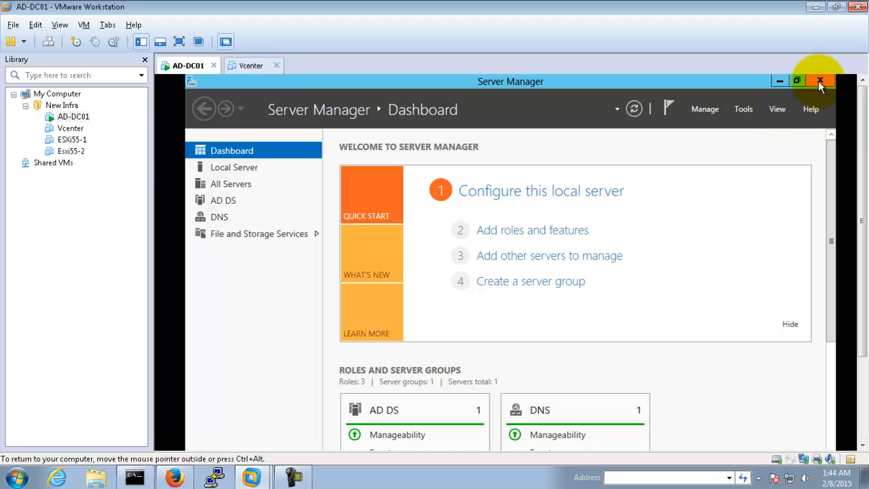
# Close and reopen Server Manager, and look through its list of administrative tools for the Active Directory and DNS consoles.
pyautogui.click(819, 81)
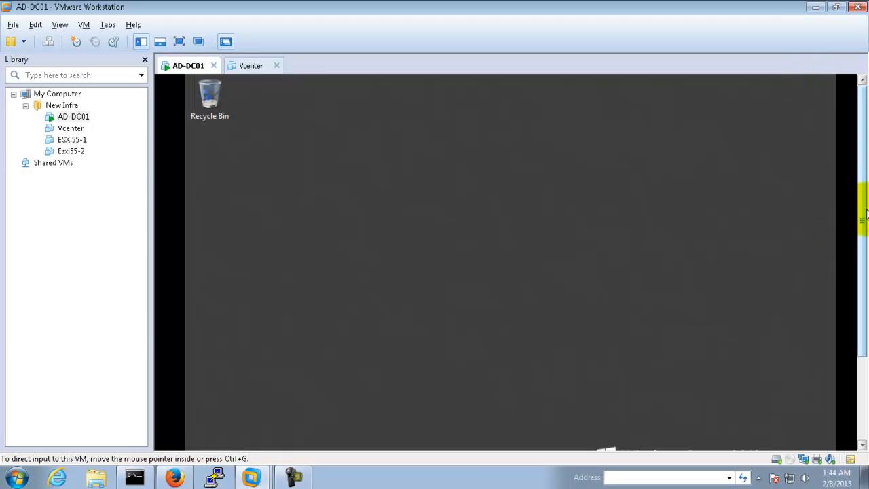
pyautogui.moveTo(863, 213); pyautogui.dragTo(863, 294)
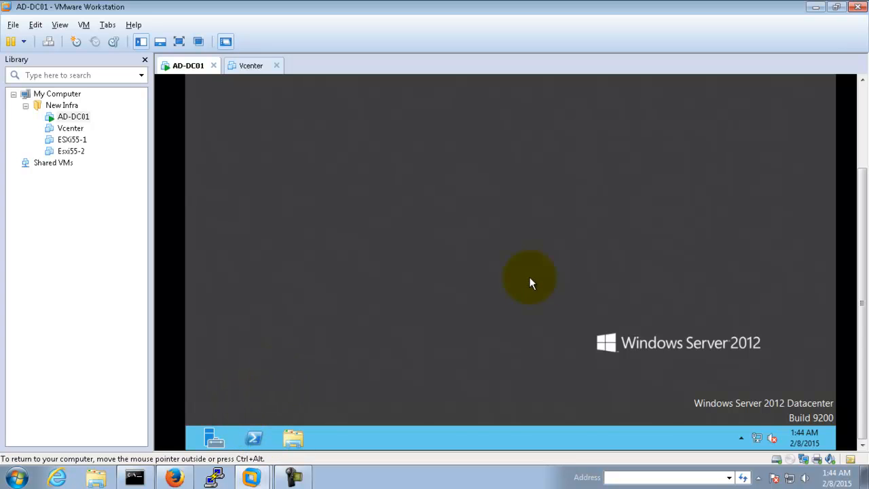
pyautogui.click(213, 436)
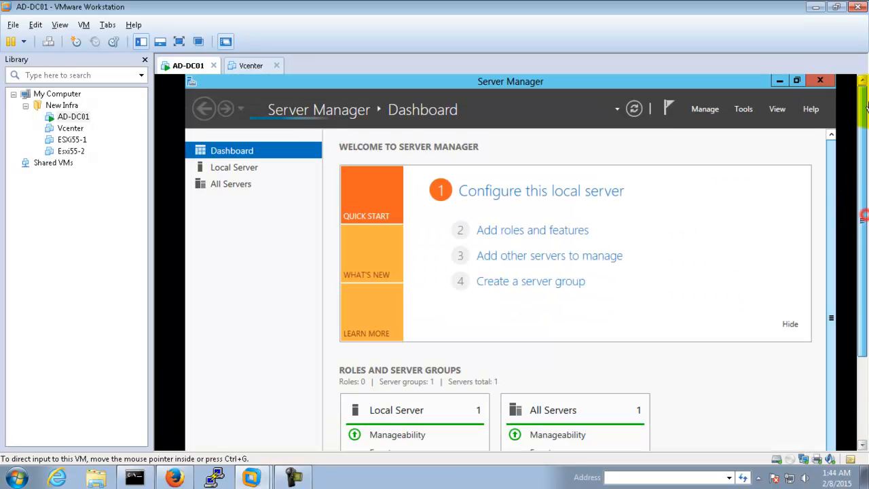
pyautogui.click(743, 108)
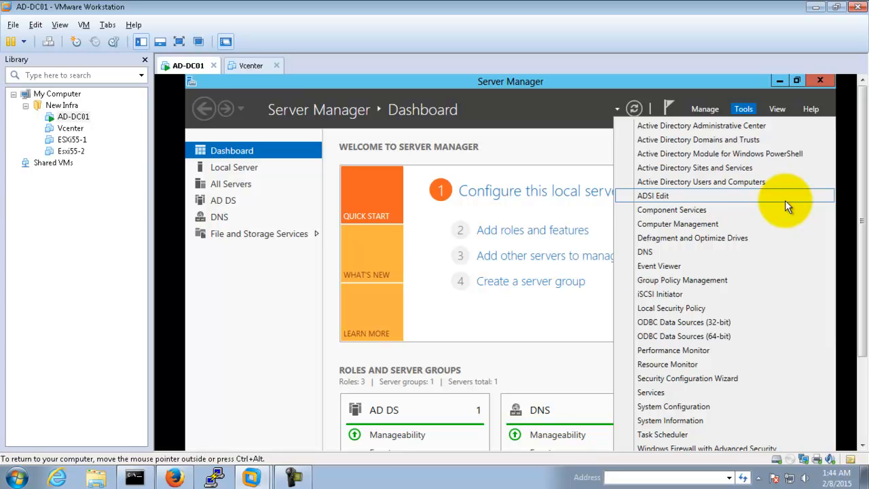
pyautogui.scroll(-1, 766, 297)
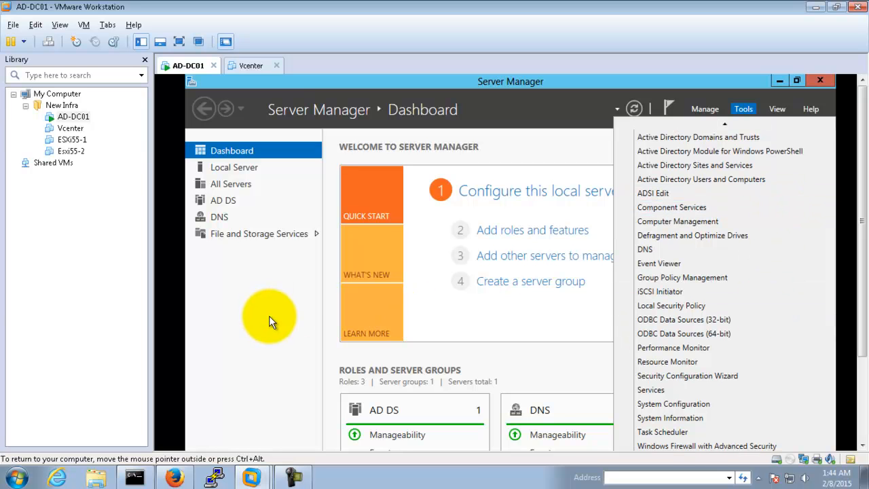